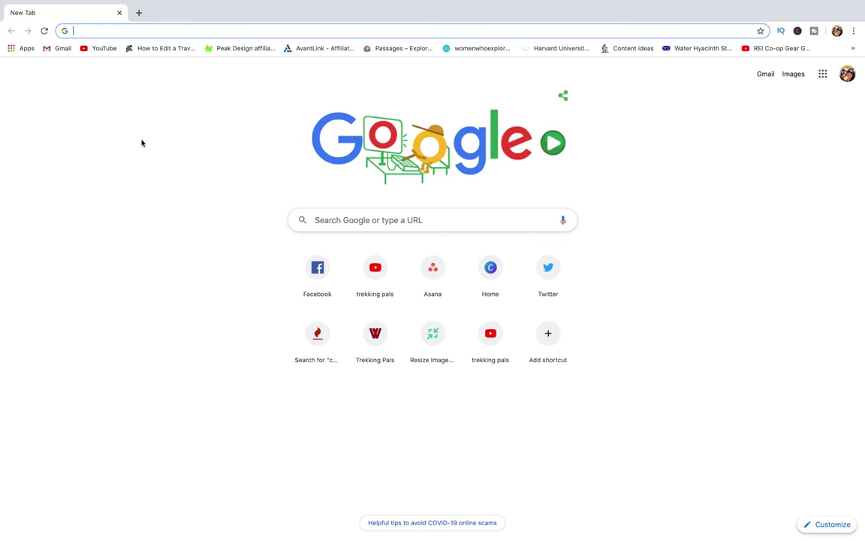
Step: Go to alltrails.com and open your member Stats page from the avatar menu
type("alltrails.com")
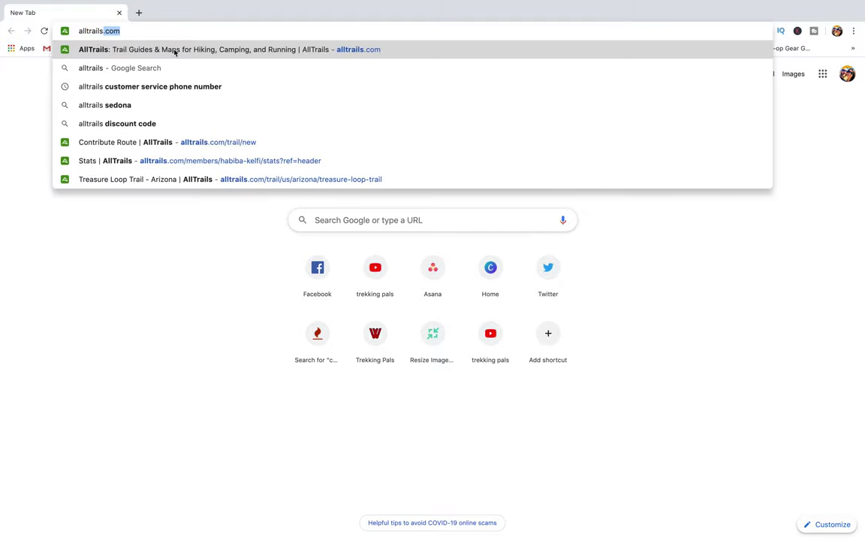
left_click(173, 49)
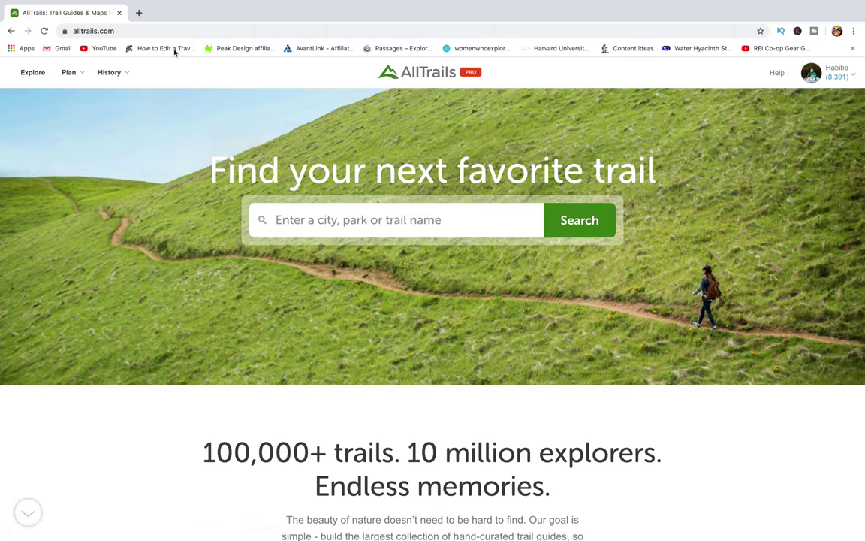
left_click(855, 73)
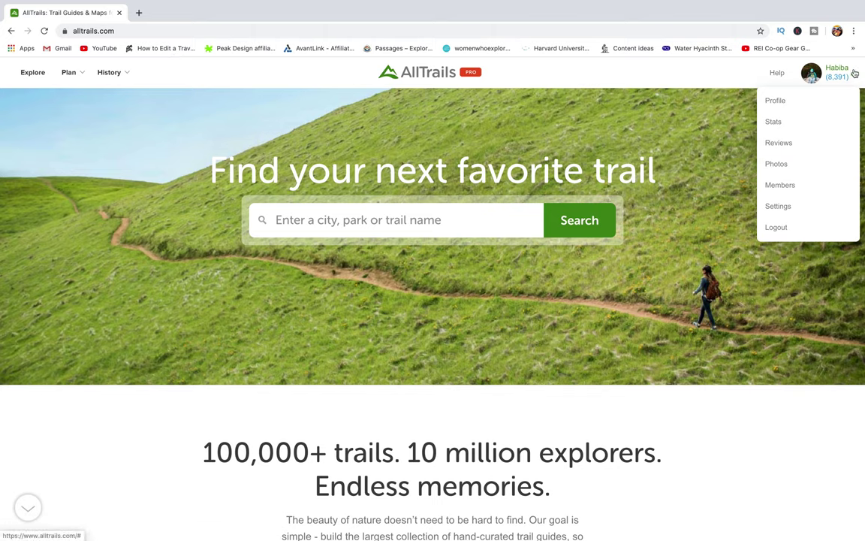
left_click(803, 128)
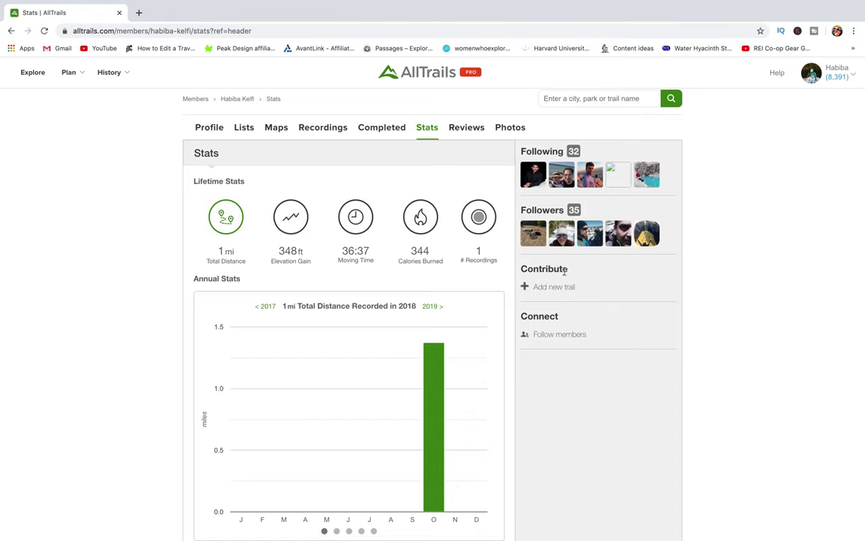
left_click_drag(568, 268, 522, 270)
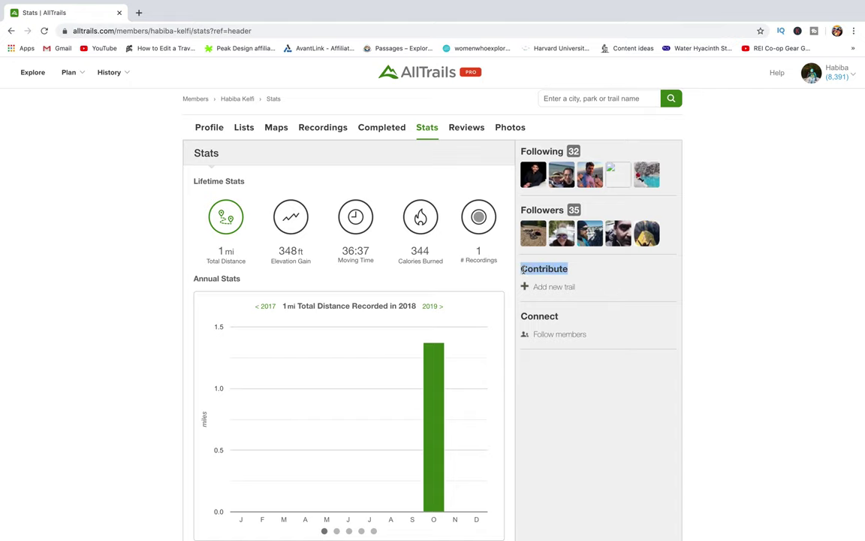
Step: Start contributing a new trail from the Stats page
left_click(554, 292)
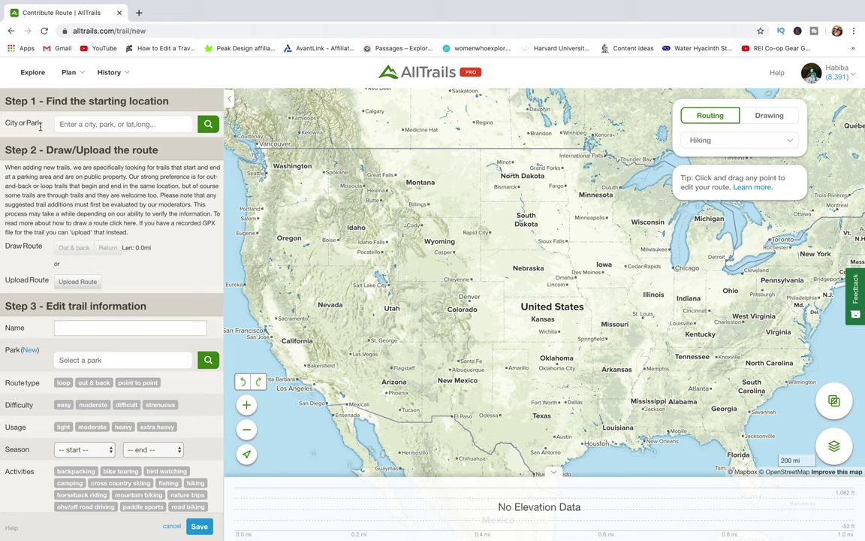
left_click_drag(6, 98, 172, 106)
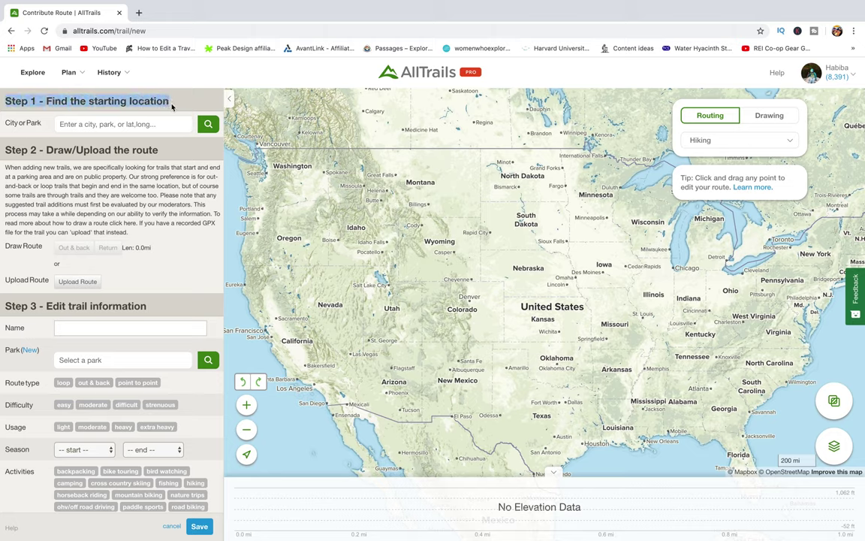
left_click(172, 106)
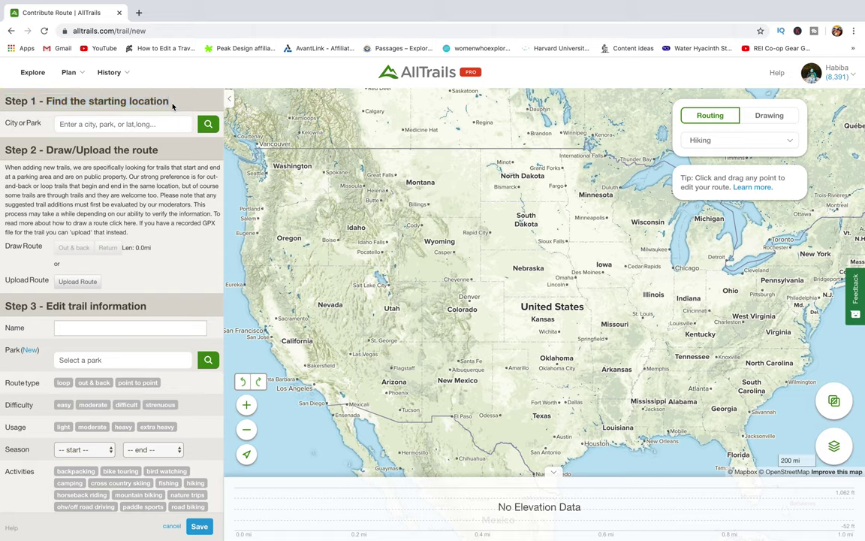
Step: Set the trail's park to Parc National de Toubkal via a 'Toubkal' search
left_click(138, 123)
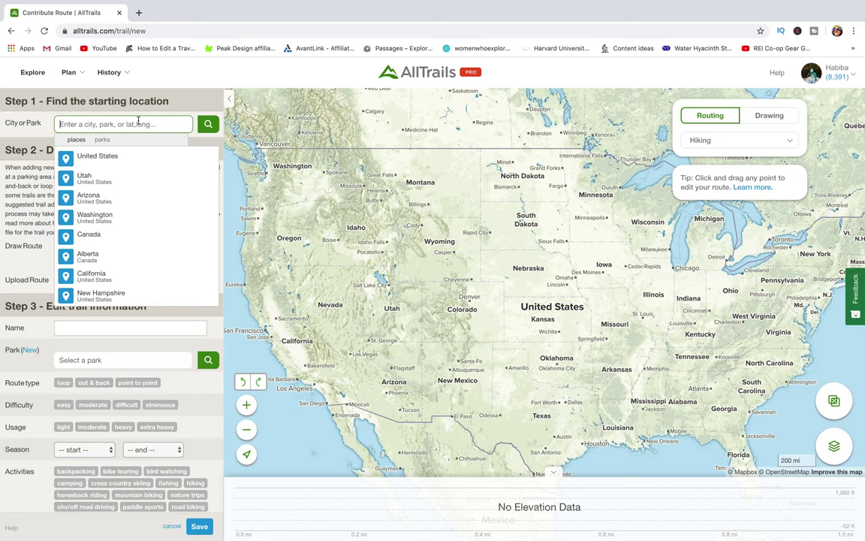
type("Im")
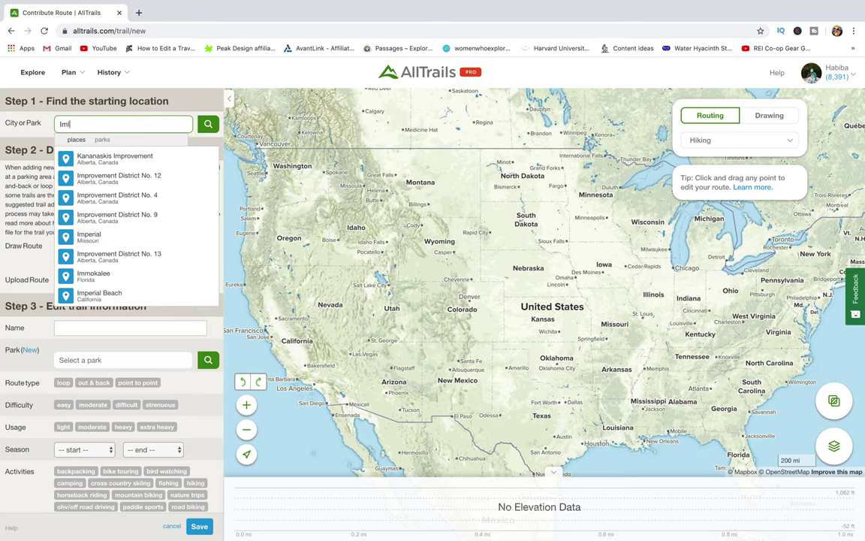
type("li")
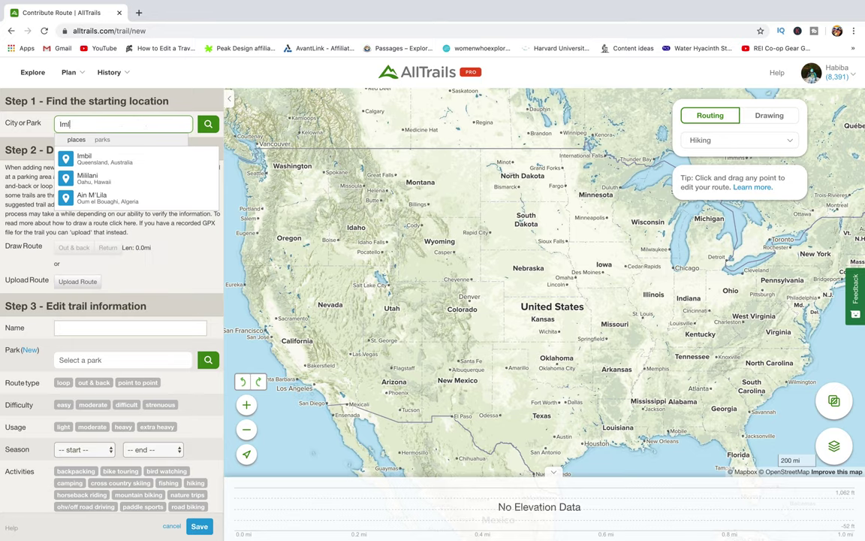
key("BackSpace")
key("BackSpace")
key("BackSpace")
key("BackSpace")
type("Toubkal")
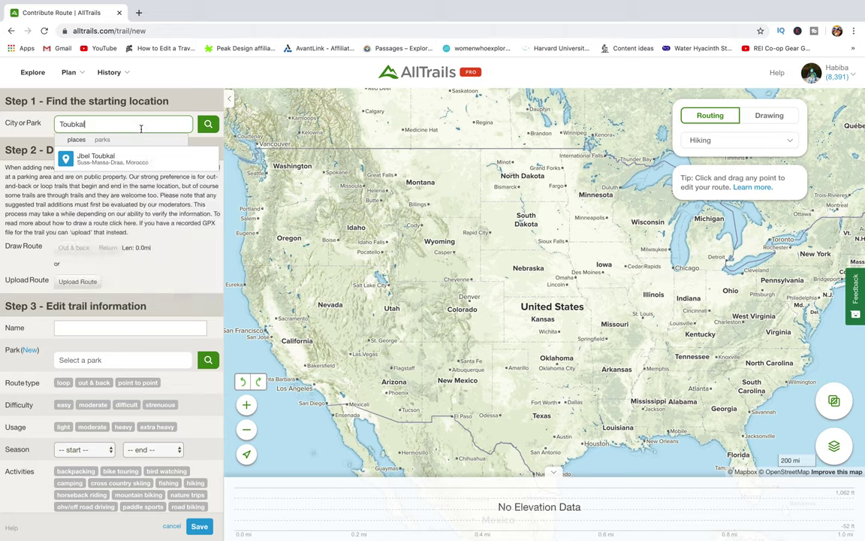
left_click(103, 140)
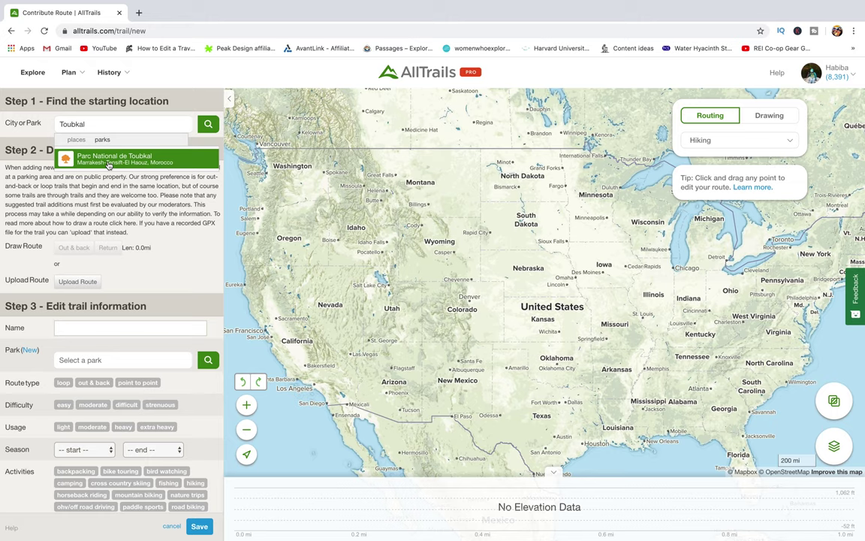
left_click(109, 158)
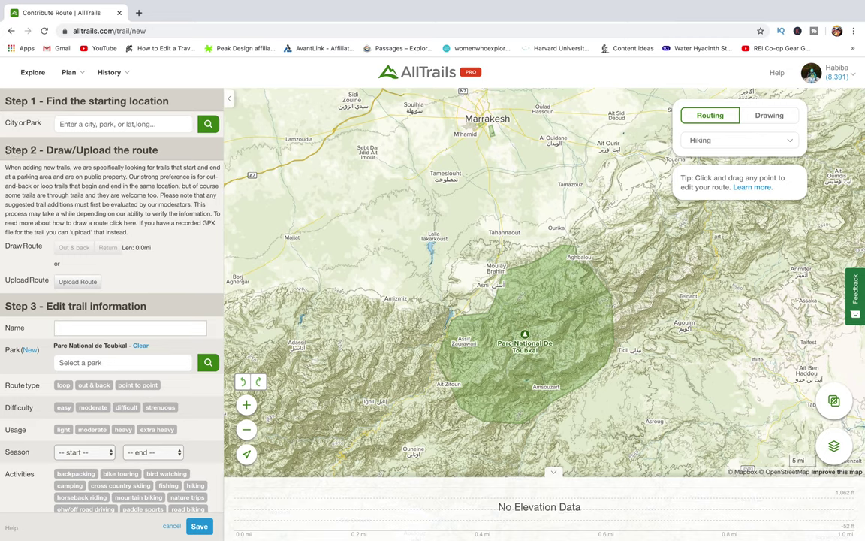
left_click_drag(6, 150, 159, 148)
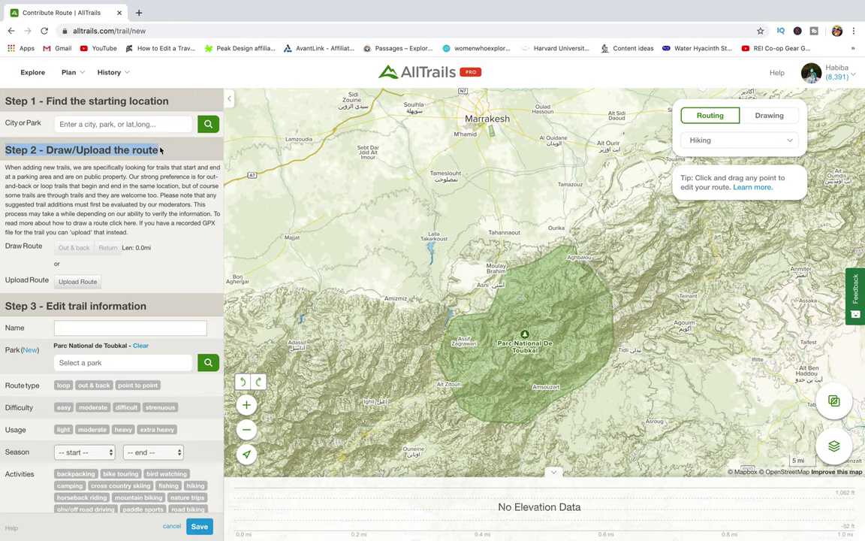
left_click(155, 150)
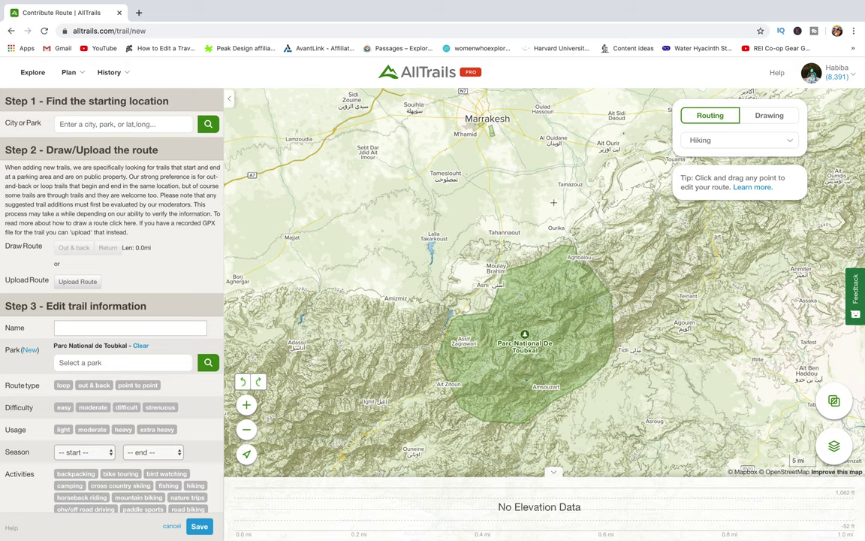
left_click(712, 122)
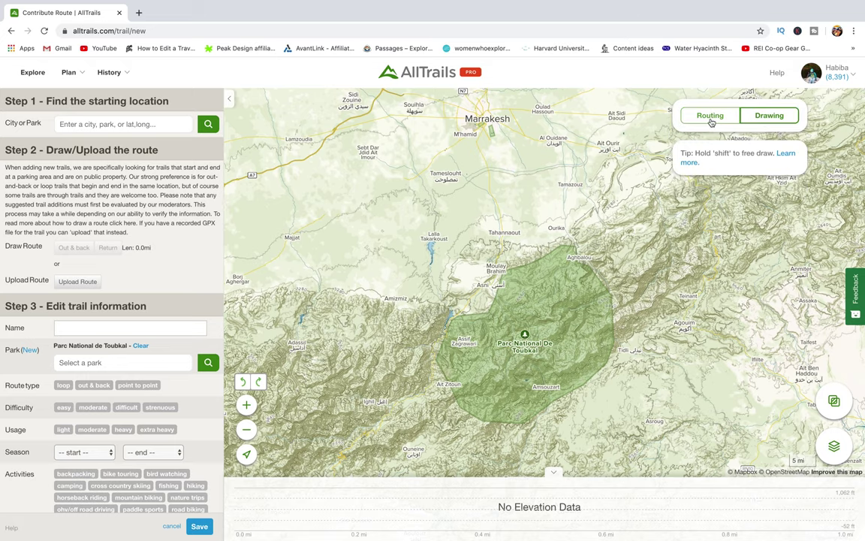
left_click(710, 117)
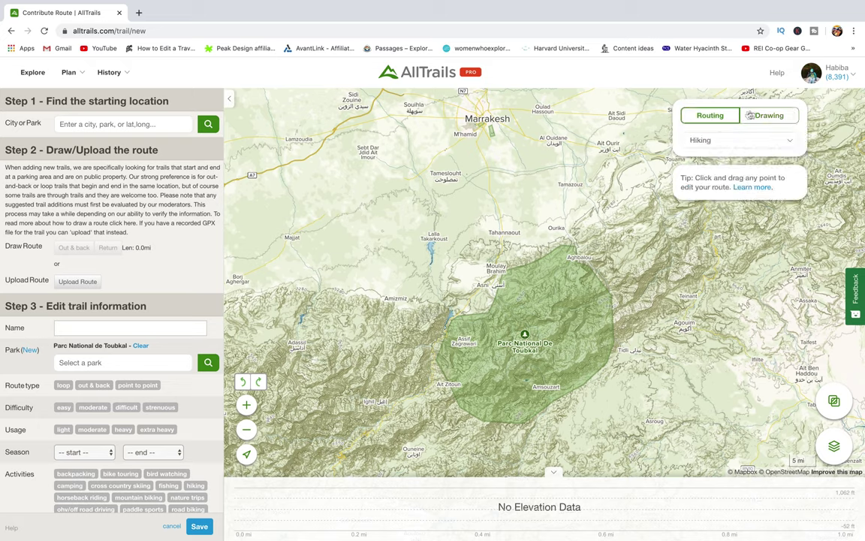
left_click(754, 114)
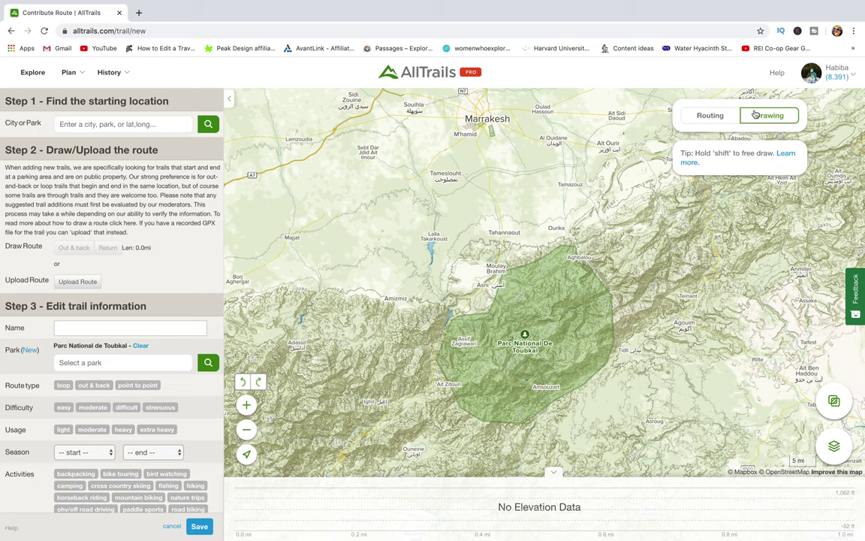
left_click(718, 117)
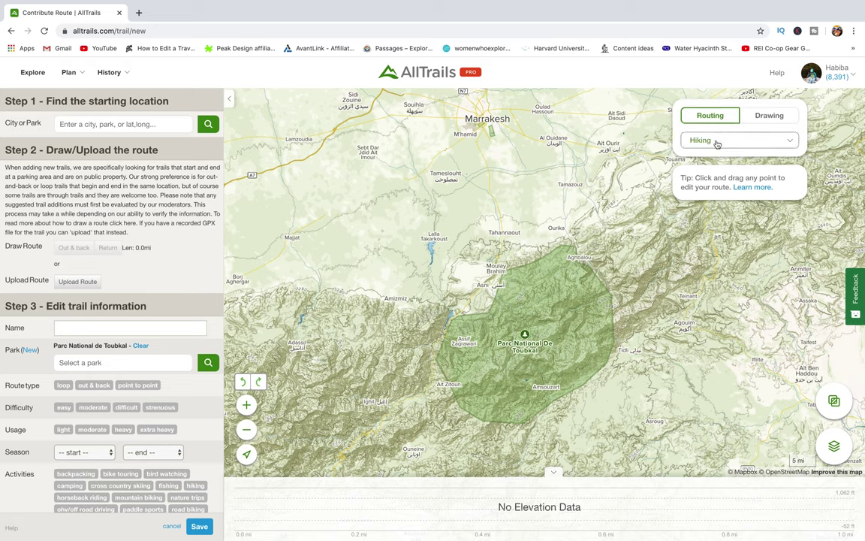
left_click(717, 143)
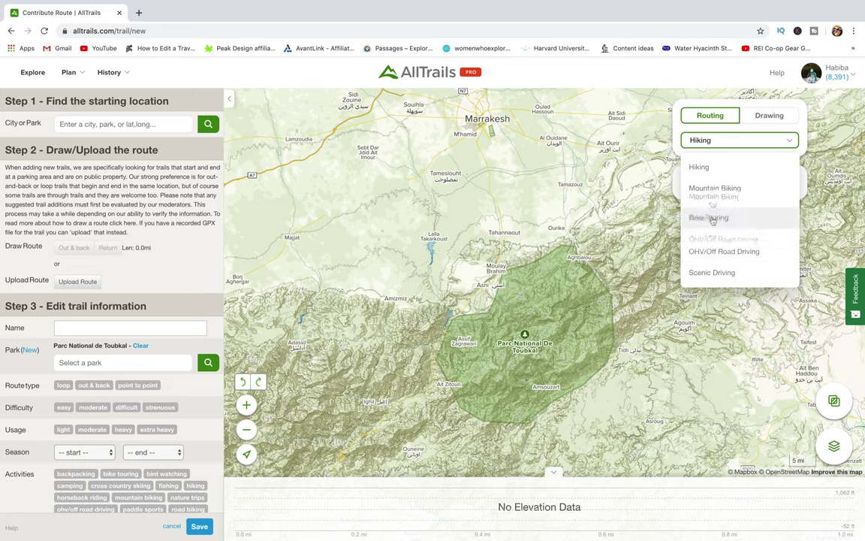
left_click(709, 172)
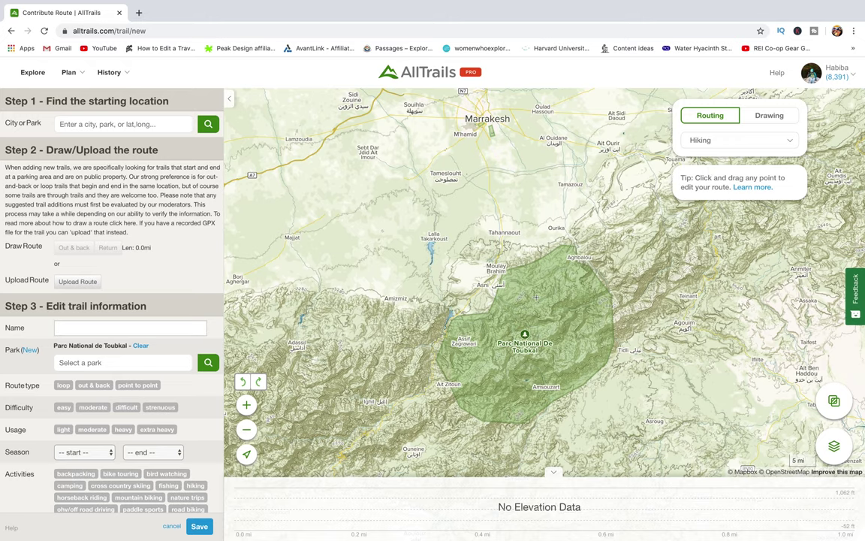
Step: Draw a 4.7 mi route from near Amsouzart to Lac d'Ifni on the map
scroll(535, 297, "up", 5)
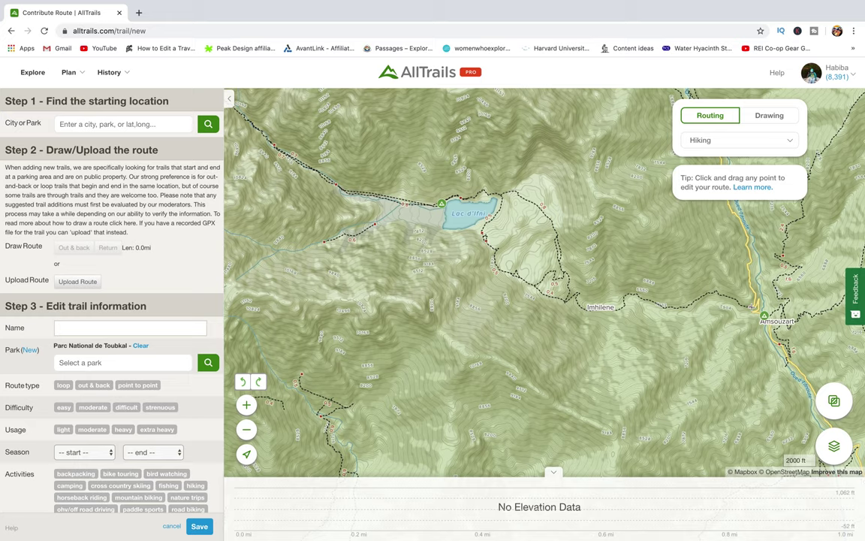
left_click(753, 308)
left_click(443, 203)
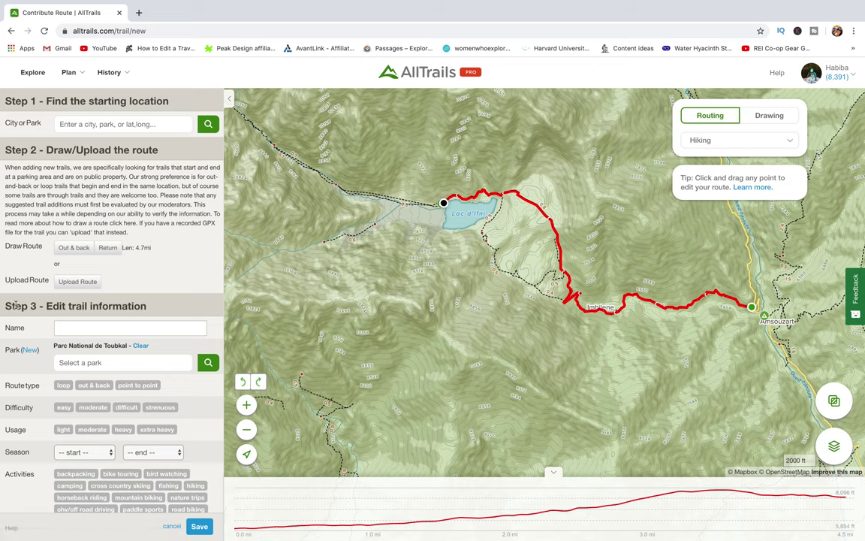
left_click_drag(8, 305, 143, 304)
left_click(124, 324)
Step: Name the trail 'NEW TRAIL TEST' in Parc National de Toubkal: point-to-point, difficult, moderate usage
type("NEW TRAIL TEST")
left_click(88, 363)
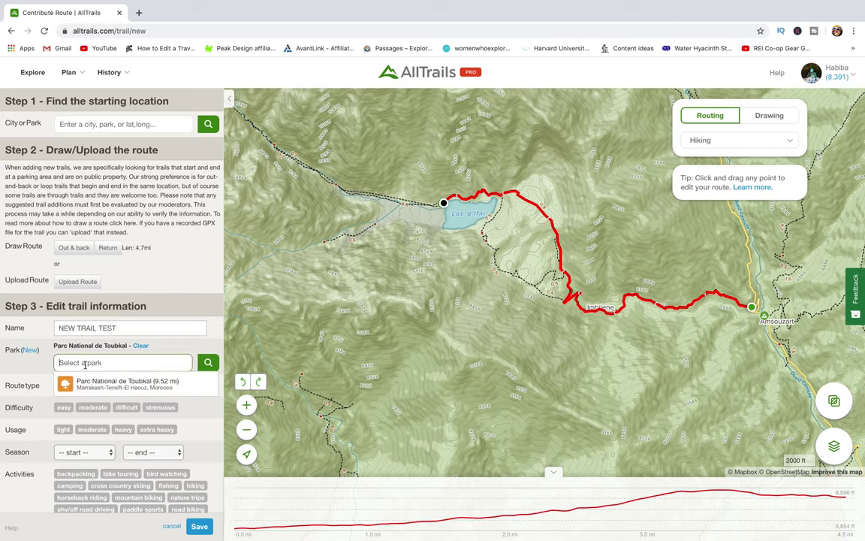
left_click(90, 380)
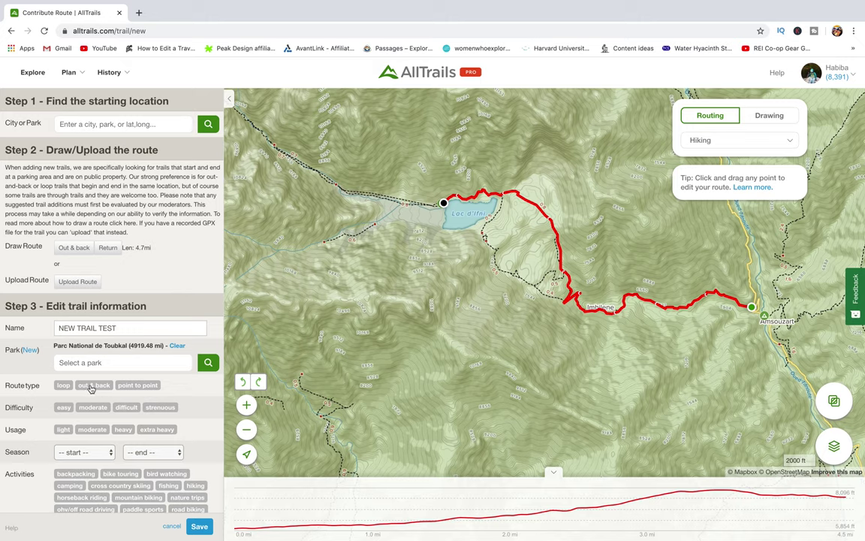
left_click(133, 385)
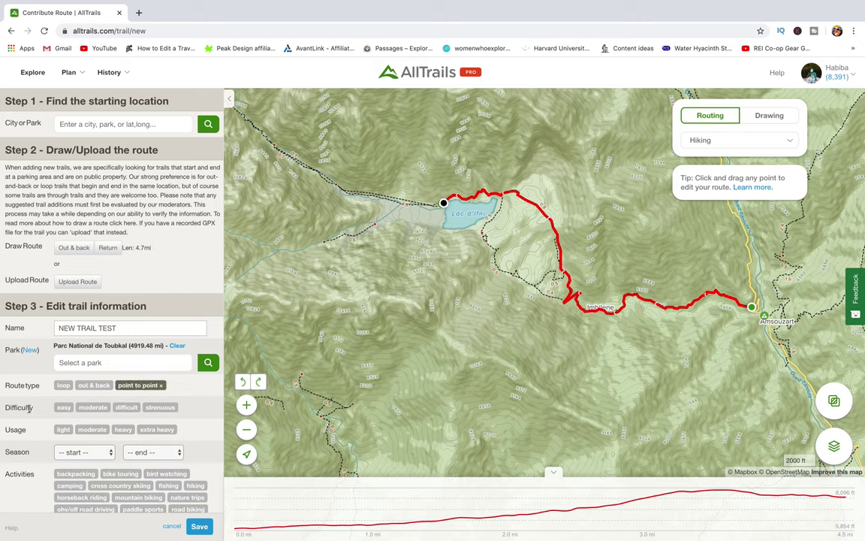
left_click(127, 408)
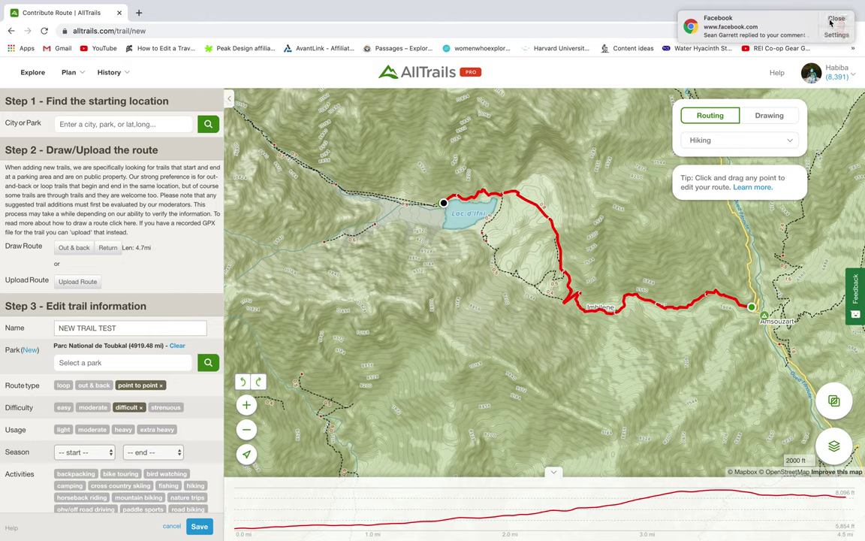
left_click(834, 19)
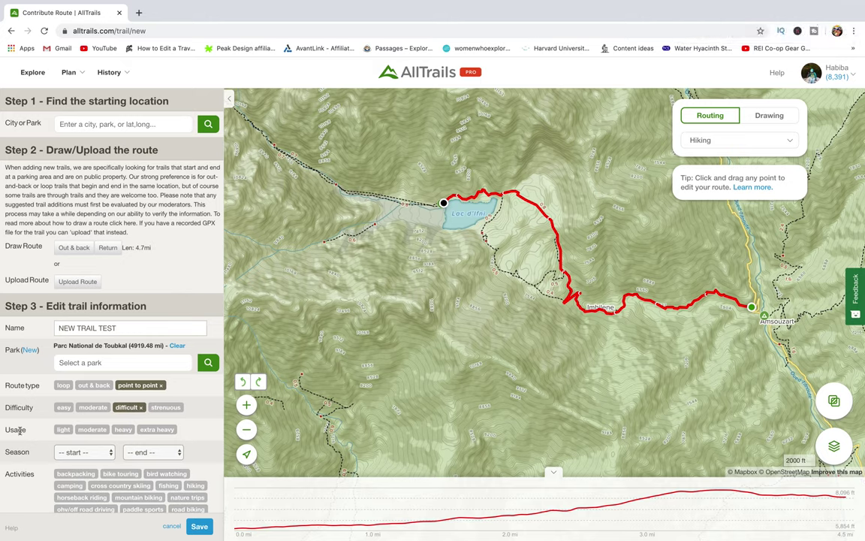
double_click(21, 429)
left_click(92, 429)
Step: Tag it for backpacking, camping and hiking with no season, and save the trail
scroll(30, 480, "down", 3)
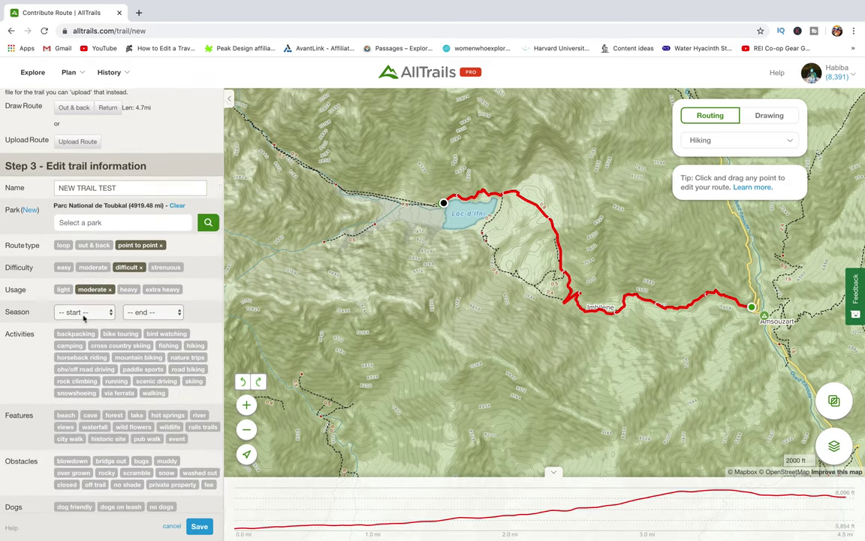
left_click(84, 313)
left_click(150, 312)
left_click(90, 331)
left_click(75, 333)
left_click(70, 345)
left_click(200, 346)
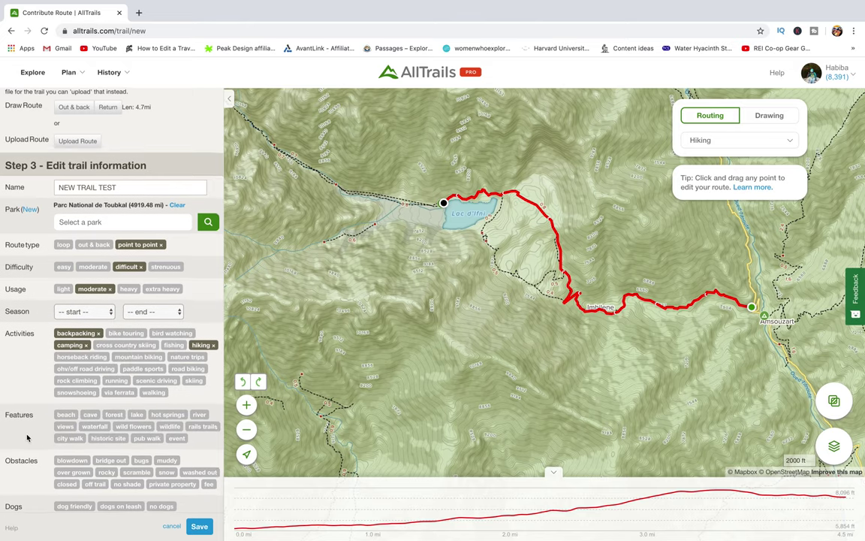
scroll(65, 324, "down", 2)
scroll(145, 444, "down", 3)
scroll(145, 444, "up", 2)
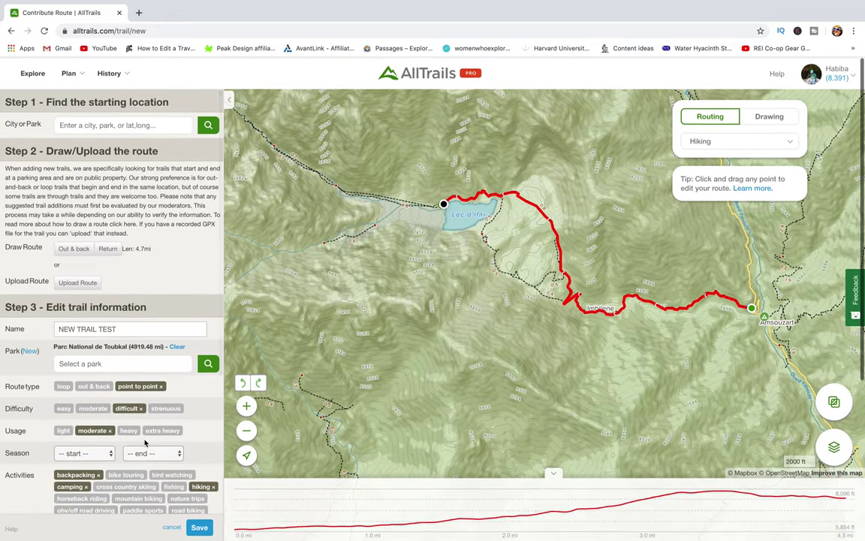
left_click(200, 527)
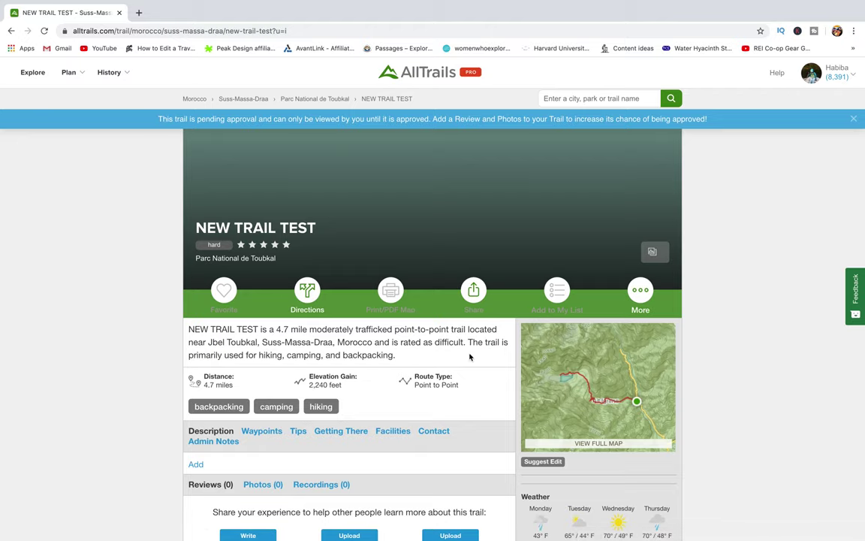
Step: Scroll through the new trail page to review its details, including elevation gain
scroll(714, 348, "down", 2)
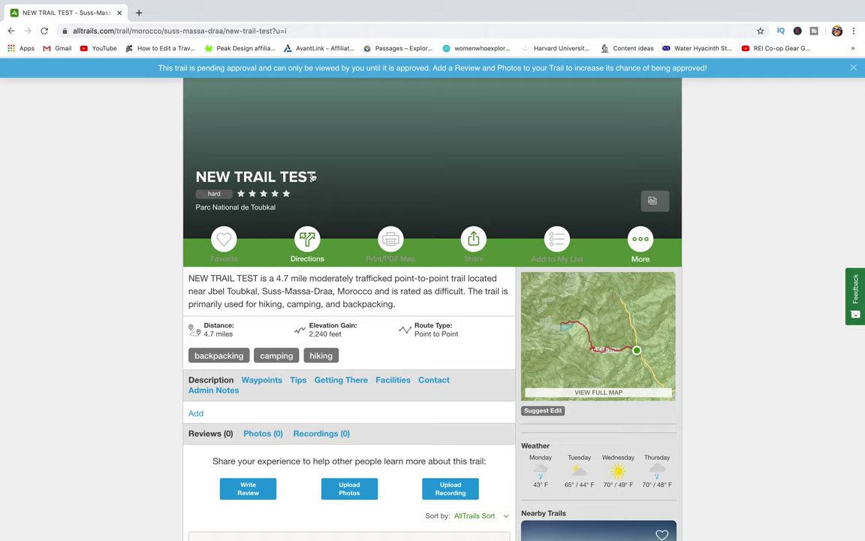
scroll(218, 168, "down", 1)
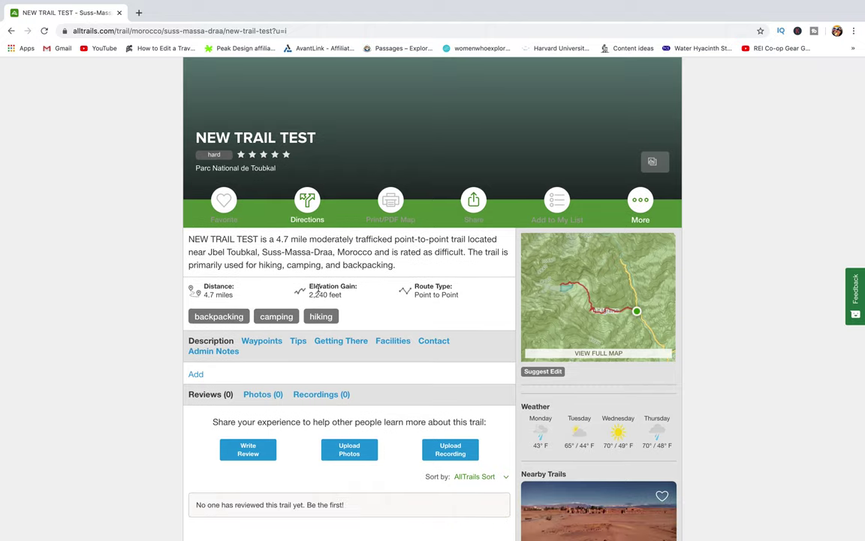
left_click_drag(318, 291, 329, 294)
left_click(426, 287)
scroll(295, 361, "down", 2)
scroll(294, 361, "down", 1)
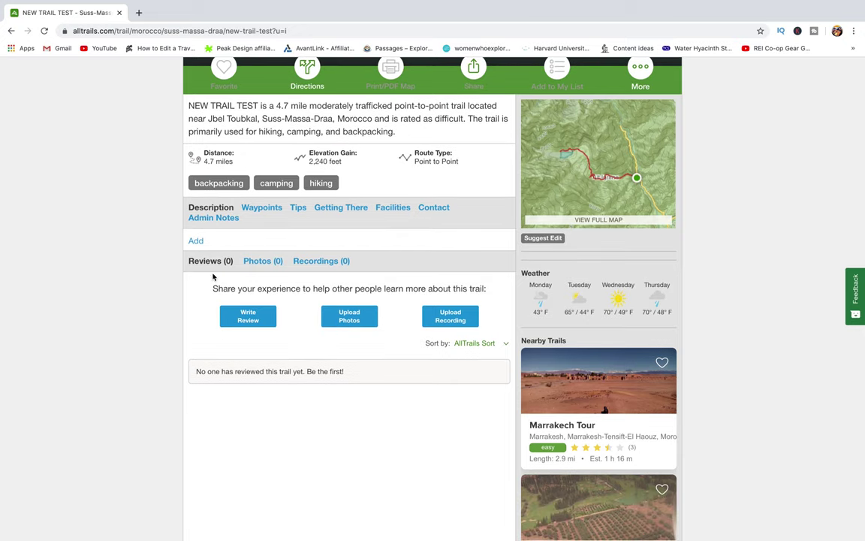
Step: Begin a description 'This hike is a spectacular hike...' and abandon it unsaved
left_click(196, 242)
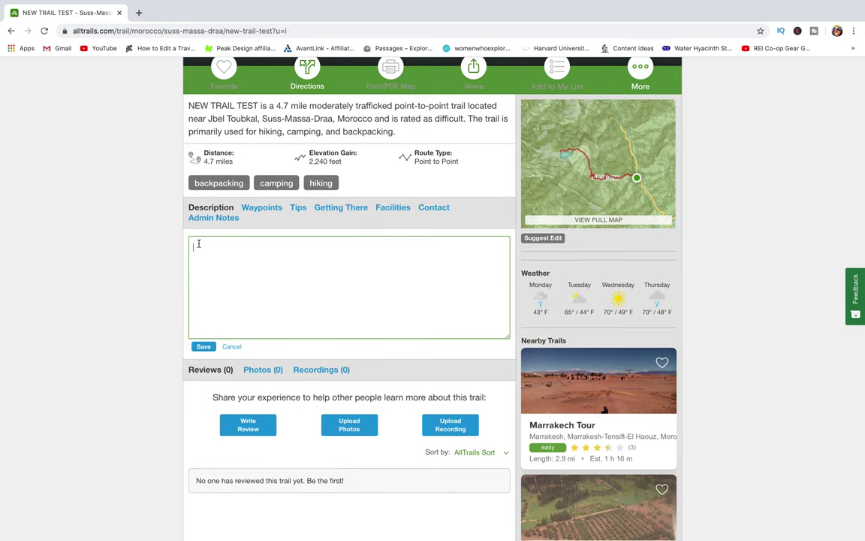
type("This hike is a spectacular ")
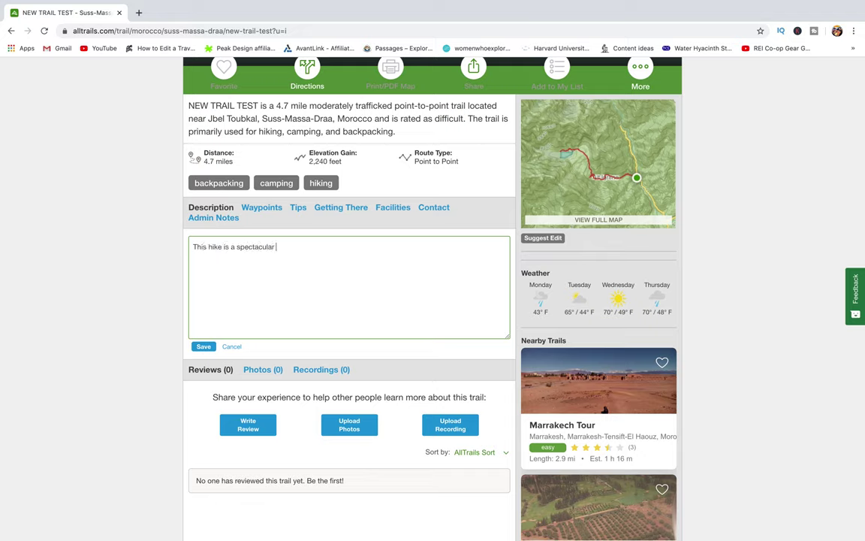
type("hike ")
type("asjrfkhsff'fa")
left_click(230, 347)
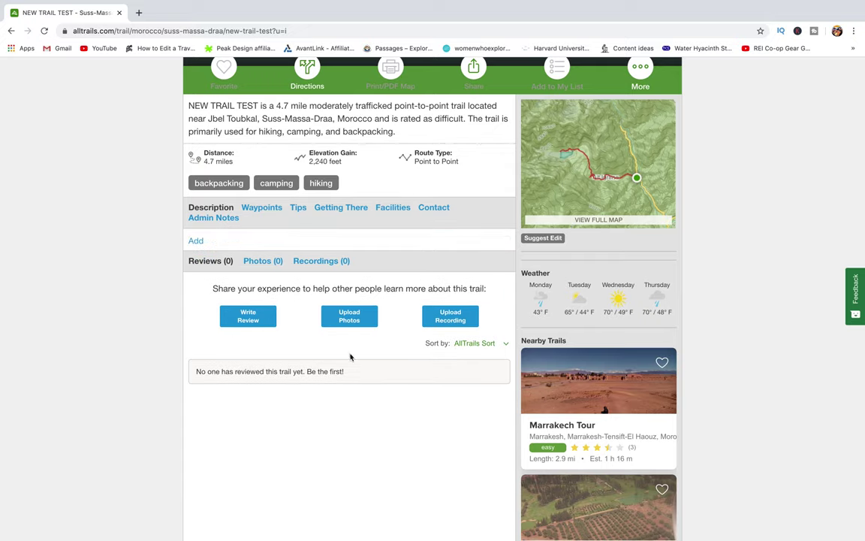
scroll(350, 356, "down", 1)
left_click(350, 271)
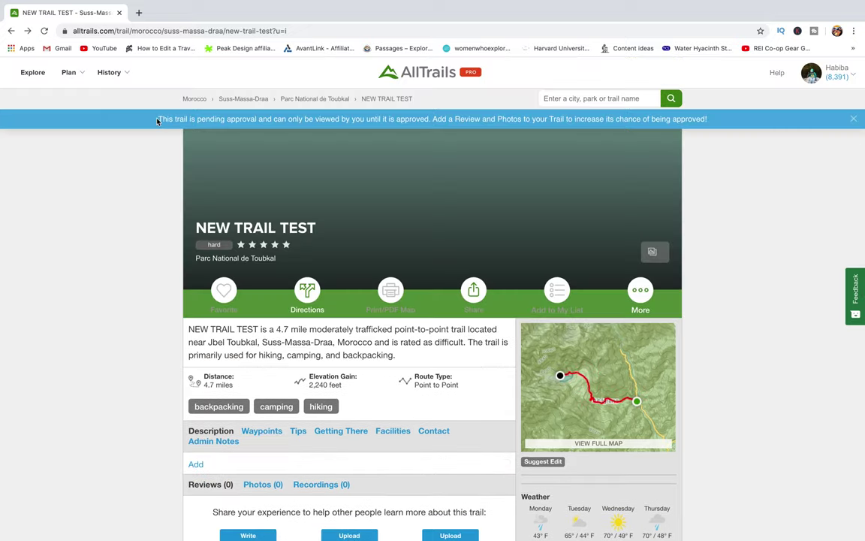
Step: Select the pending-approval notice, then go via your profile to the AllTrails home page
left_click_drag(157, 121, 579, 113)
left_click(678, 110)
triple_click(708, 118)
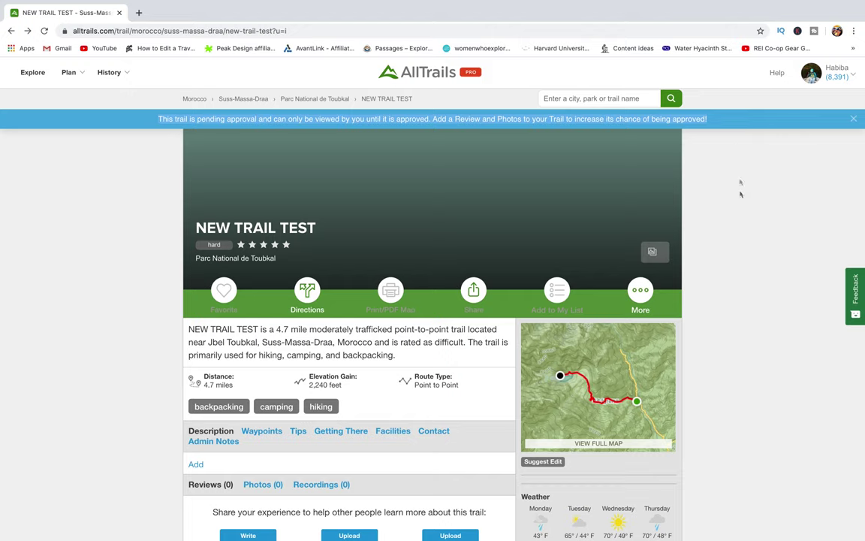
left_click(775, 98)
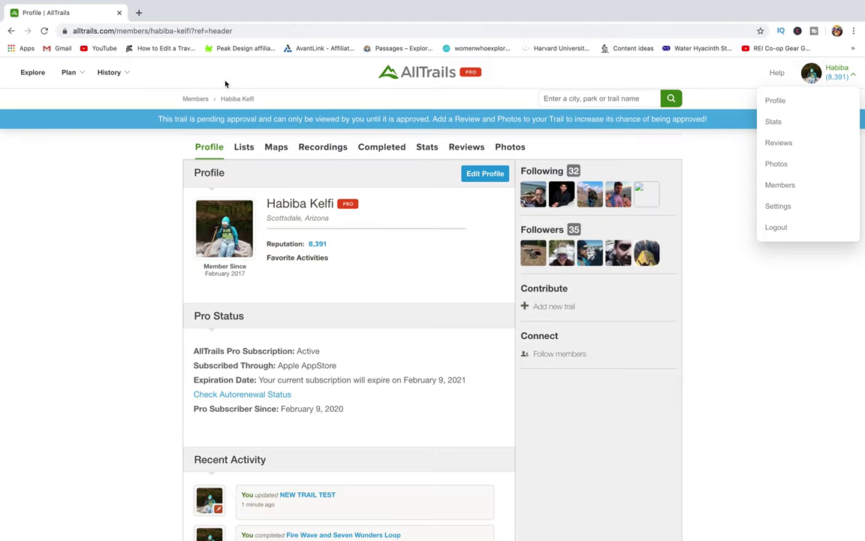
left_click(414, 76)
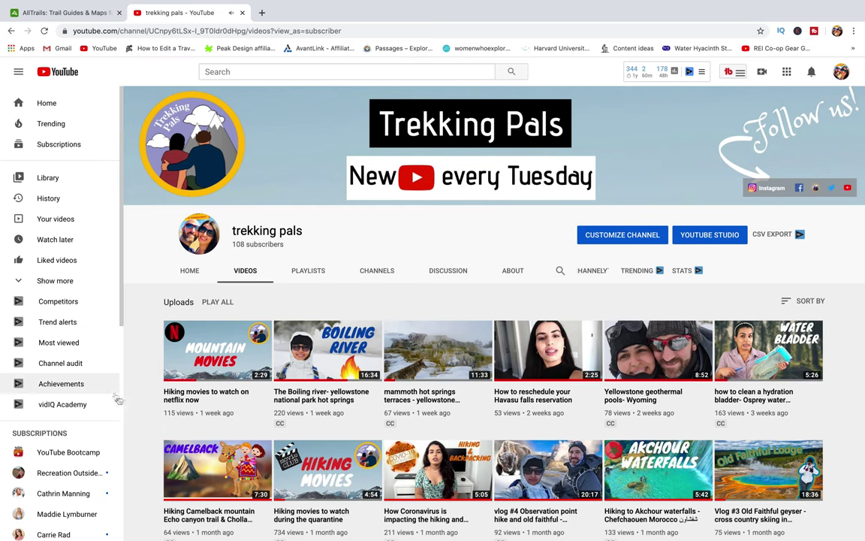
Step: Sort the trekking pals channel's uploaded videos by Most popular
scroll(133, 435, "down", 2)
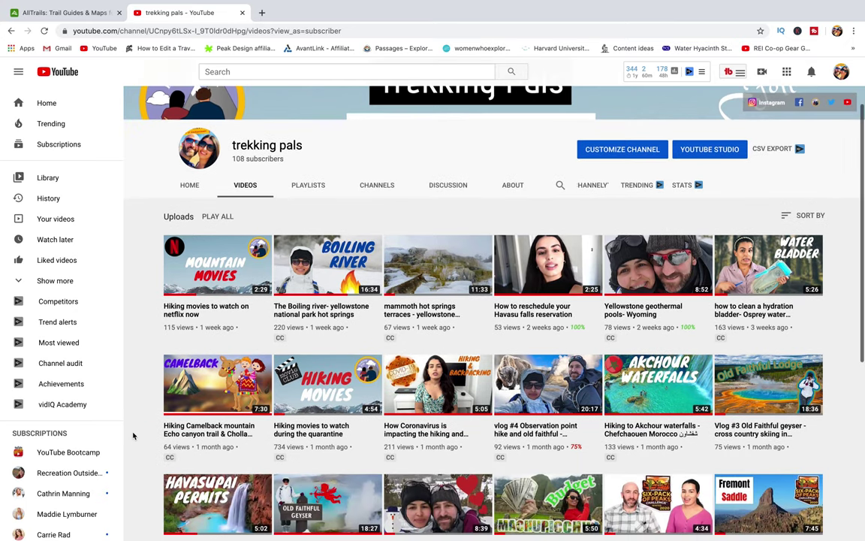
left_click(800, 218)
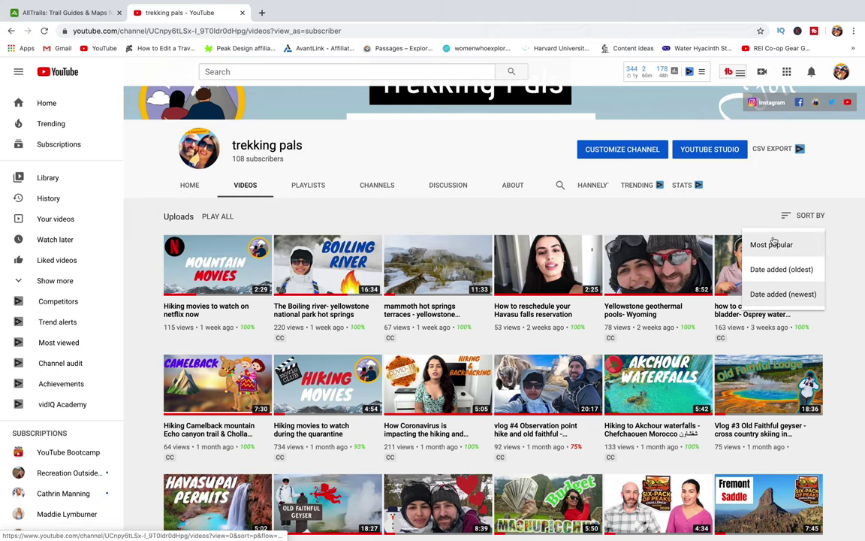
left_click(774, 245)
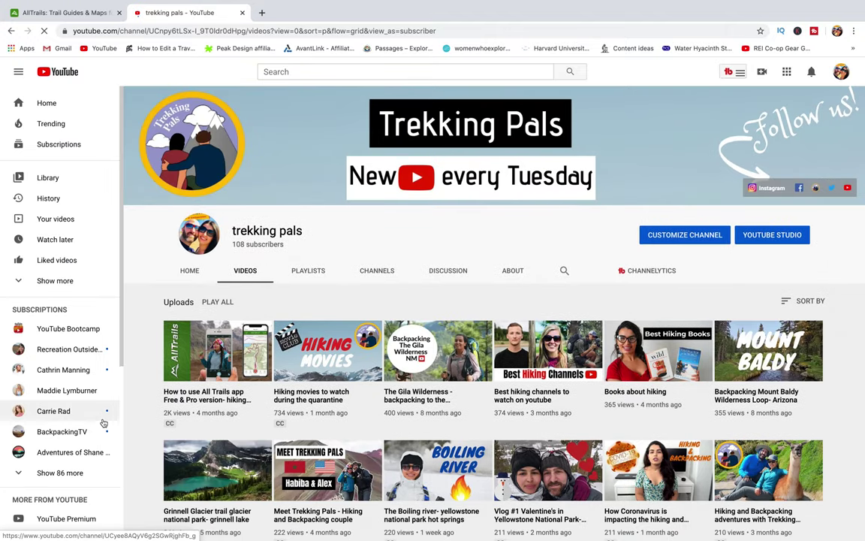
scroll(103, 423, "down", 3)
scroll(103, 423, "up", 1)
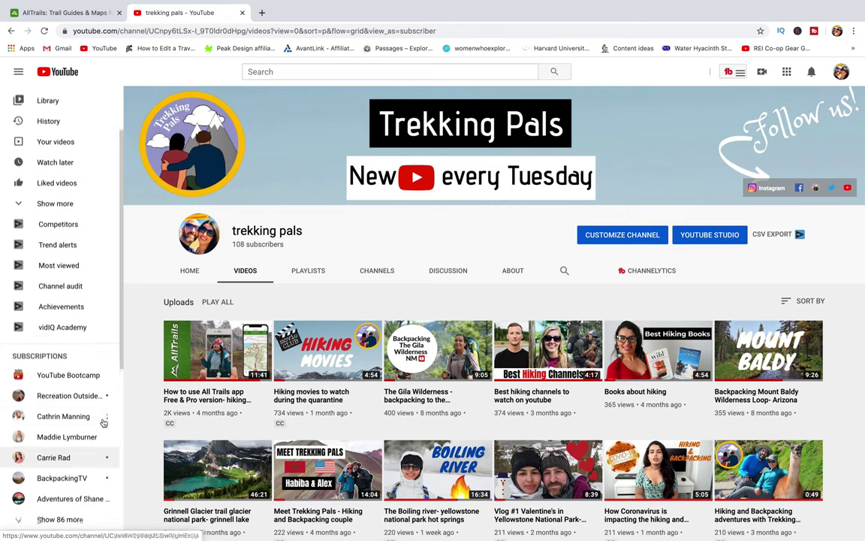